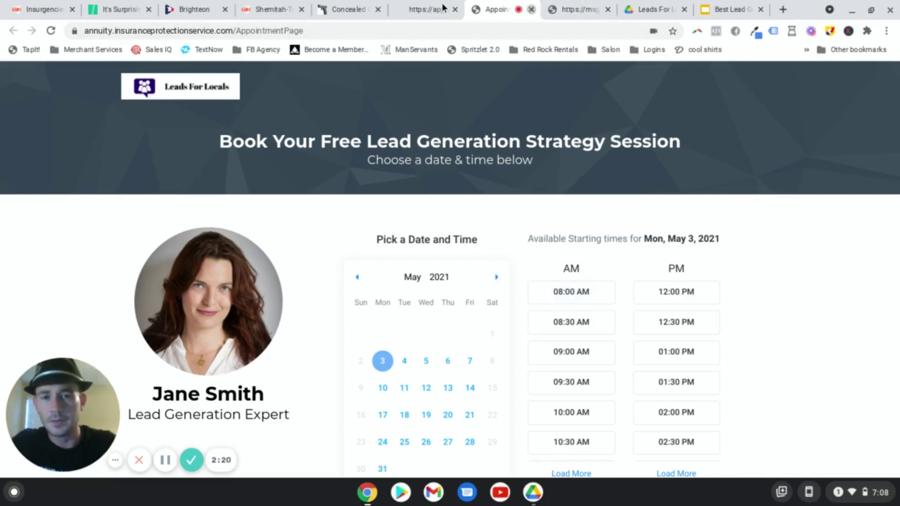
- Close the example appointment page and open the Integrations settings of the Wealth Vault location
left_click(531, 9)
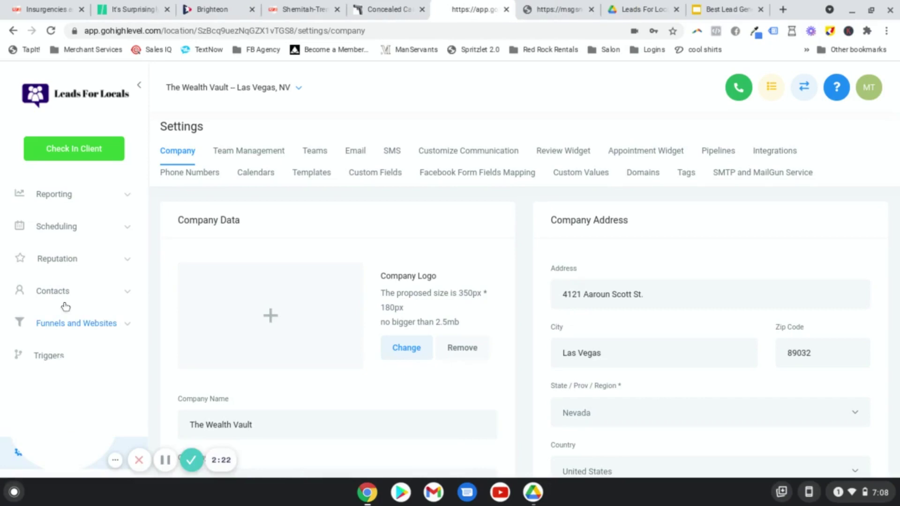
scroll(63, 304, "down", 1)
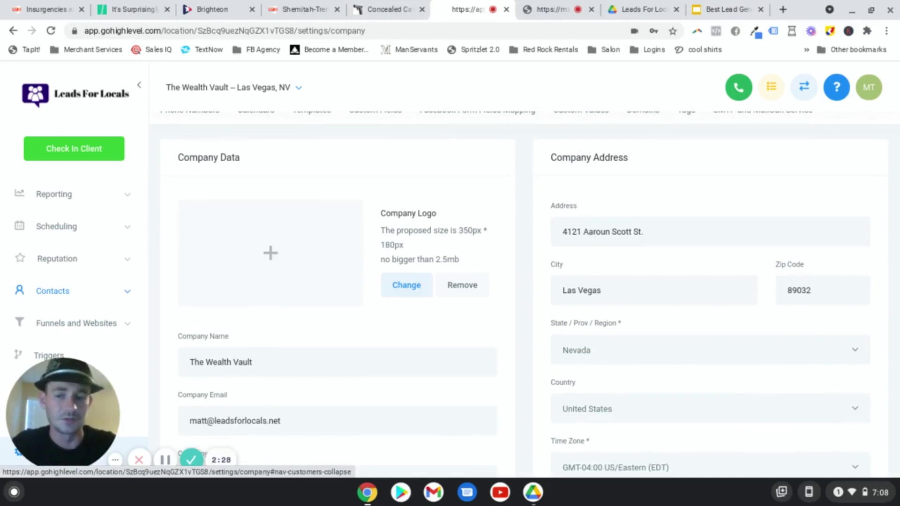
left_click_drag(58, 406, 198, 394)
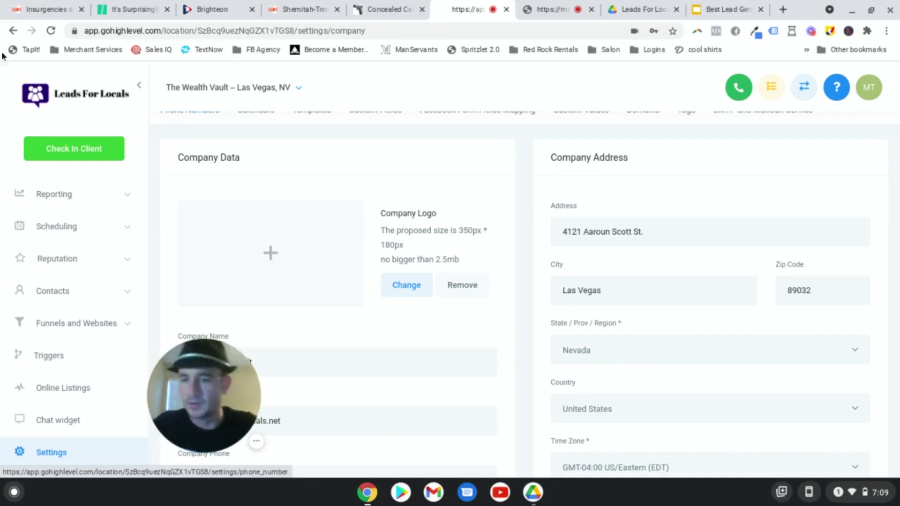
scroll(173, 125, "down", 5)
scroll(46, 351, "down", 5)
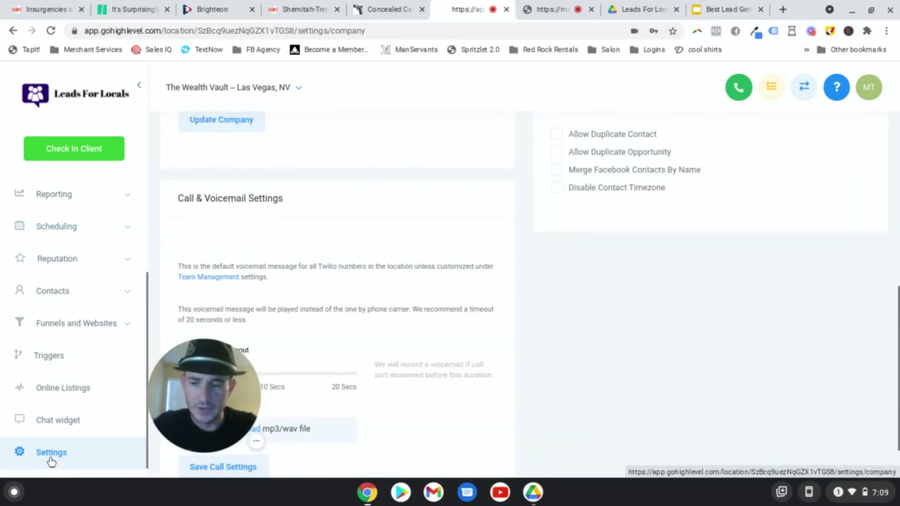
left_click(51, 454)
scroll(409, 257, "up", 3)
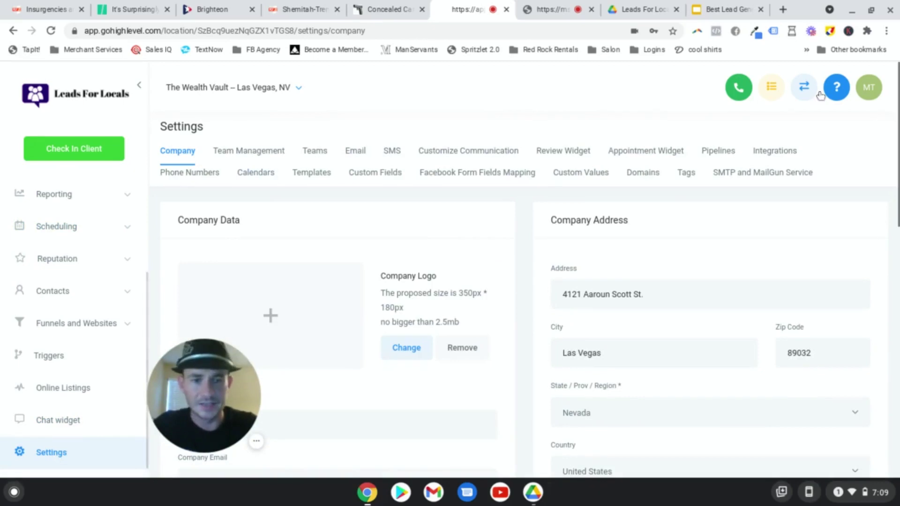
left_click(780, 154)
left_click_drag(167, 379, 28, 391)
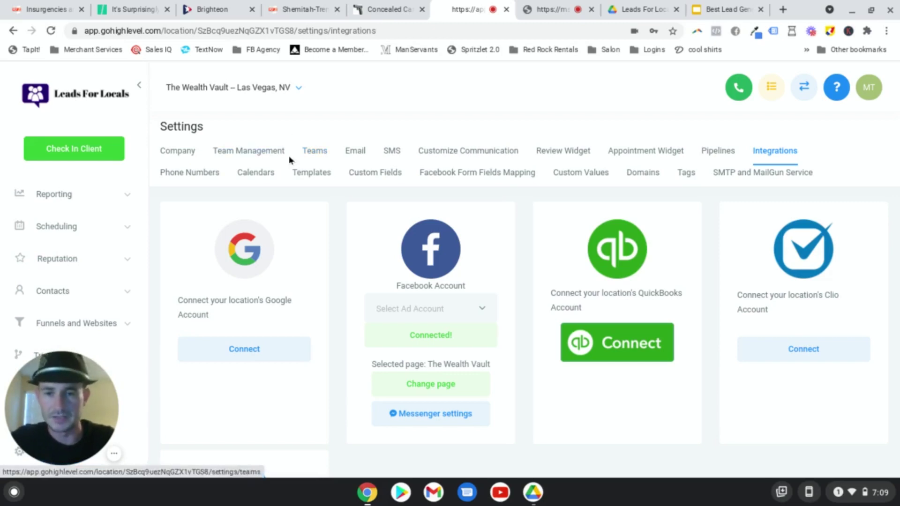
- Start a new calendar in the location's calendar settings, with the name test and the description sdg
scroll(104, 246, "up", 4)
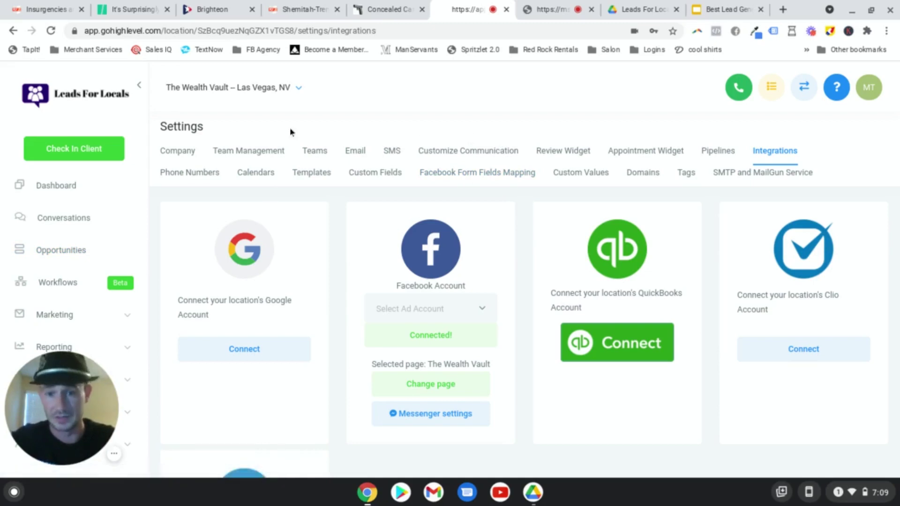
left_click(267, 174)
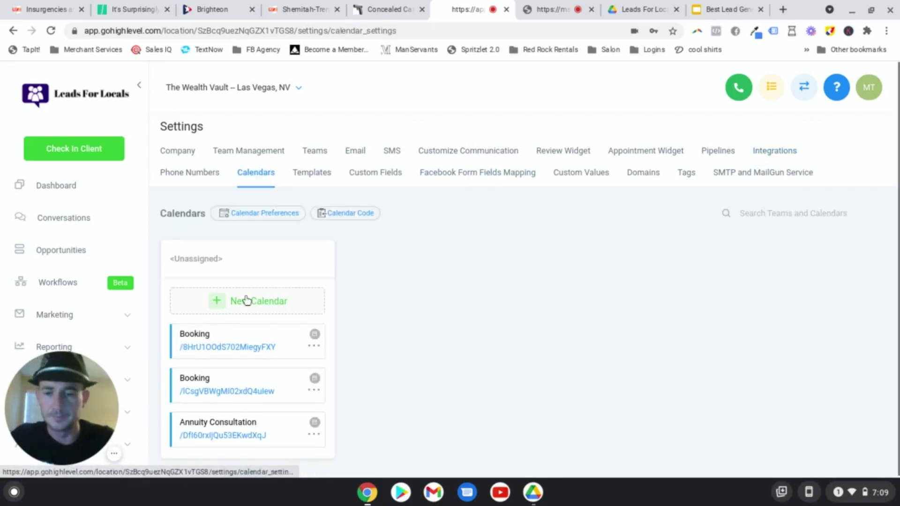
left_click(311, 283)
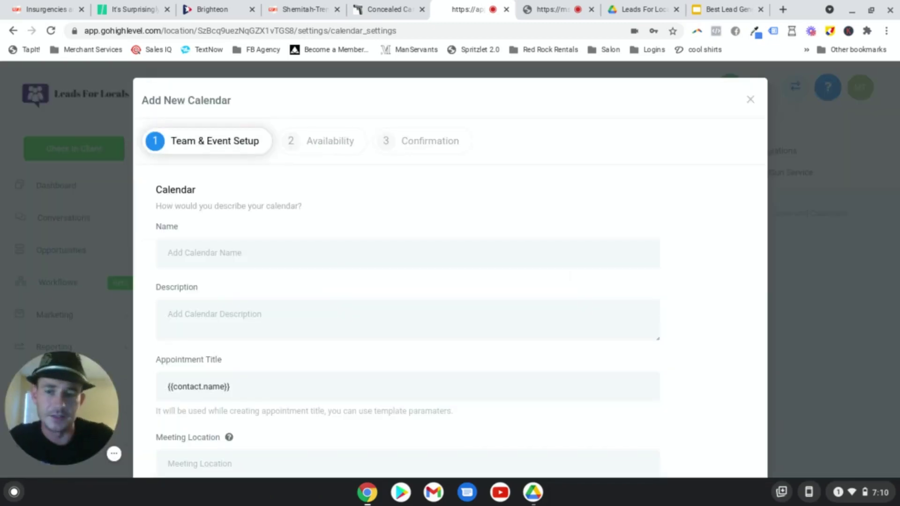
left_click(227, 254)
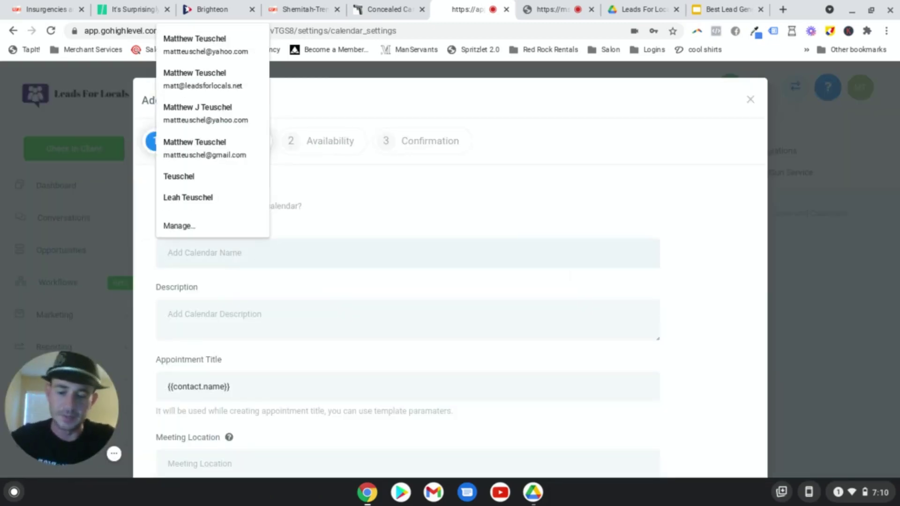
type("test")
left_click(212, 318)
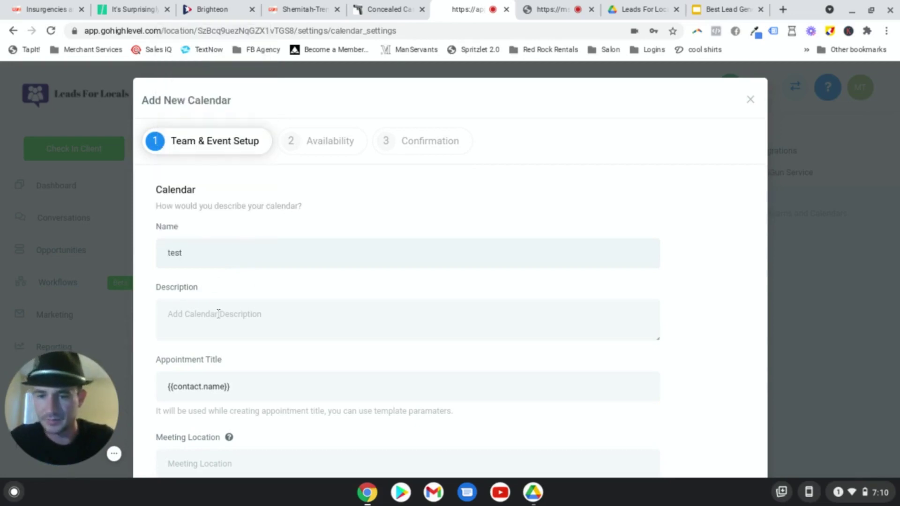
type("sdg")
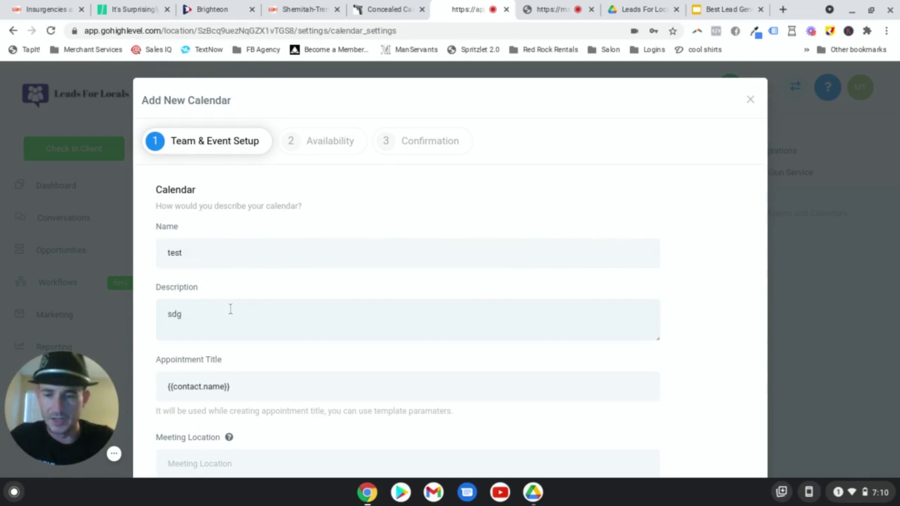
- Examine the new calendar's appointment title, meeting location and linked calendar options
scroll(224, 309, "down", 2)
left_click(259, 289)
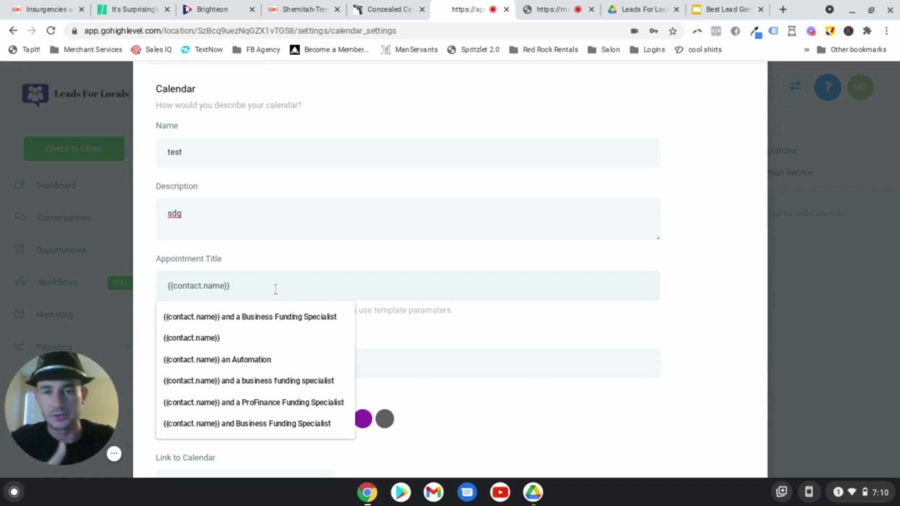
left_click(680, 322)
scroll(213, 297, "down", 3)
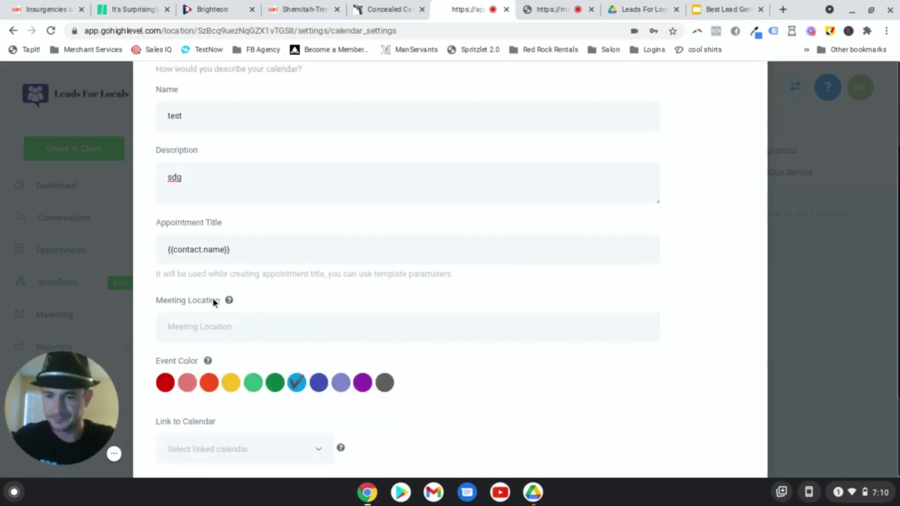
left_click(213, 255)
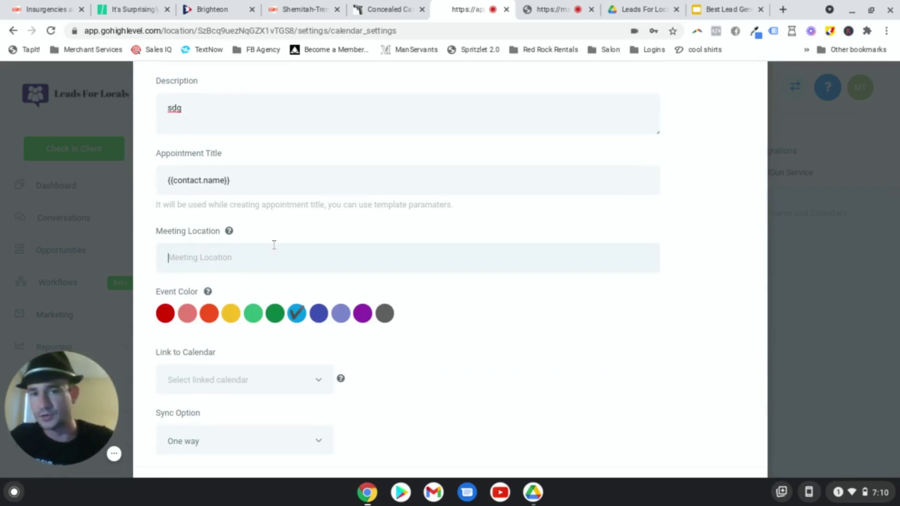
scroll(306, 287, "down", 2)
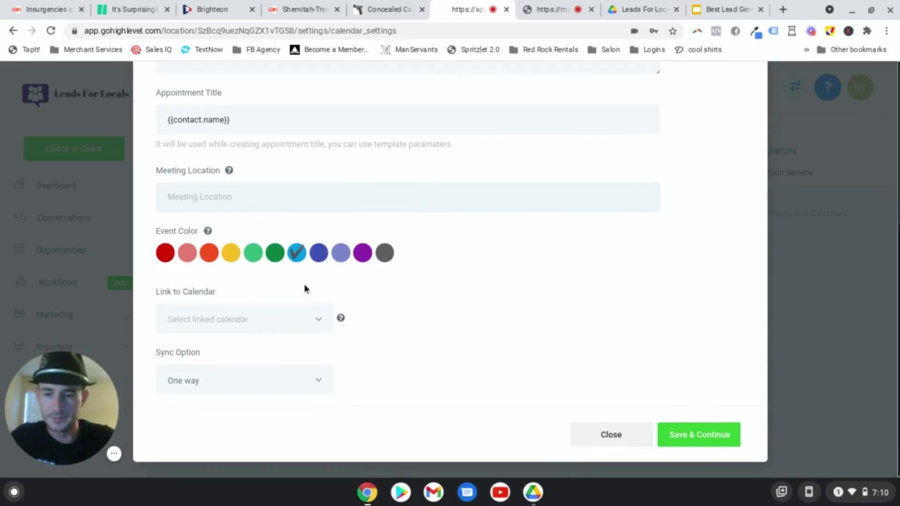
left_click(253, 319)
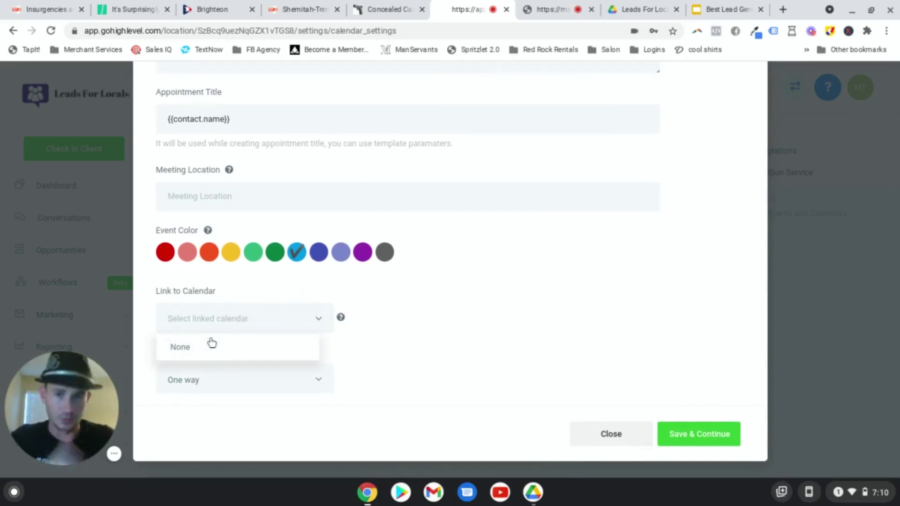
left_click(272, 324)
- Set the calendar's sync option to Two way and save the team and event setup
left_click(234, 379)
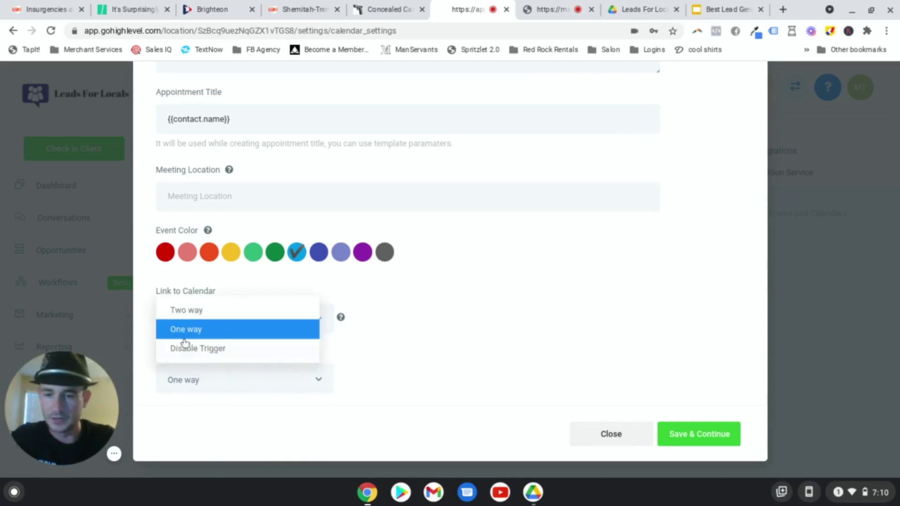
left_click(194, 310)
left_click(707, 434)
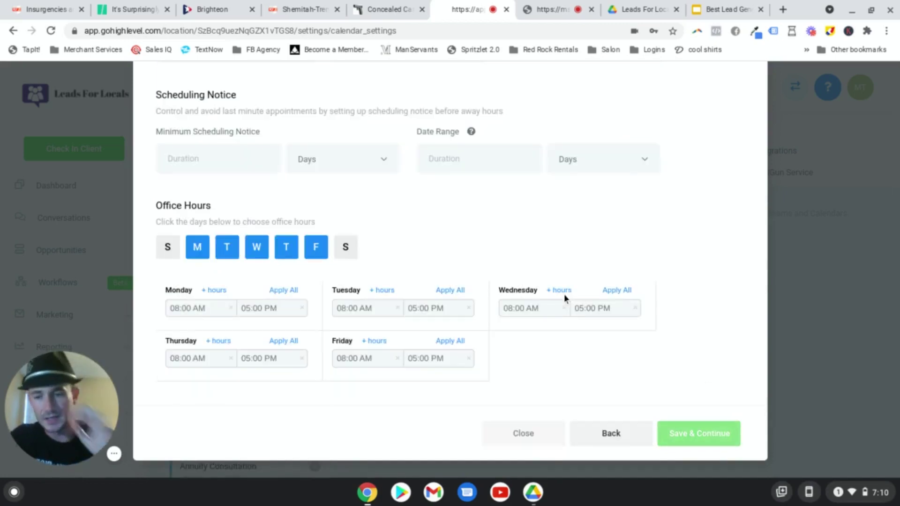
- Set the buffer duration between appointments to 30 minutes, review slot duration and scheduling notice, and save the availability settings
scroll(430, 178, "up", 5)
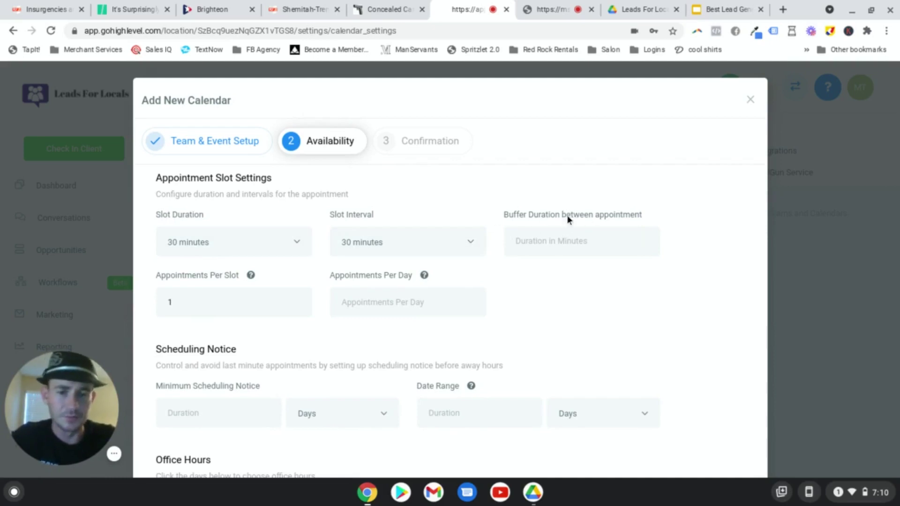
left_click(554, 240)
type("30")
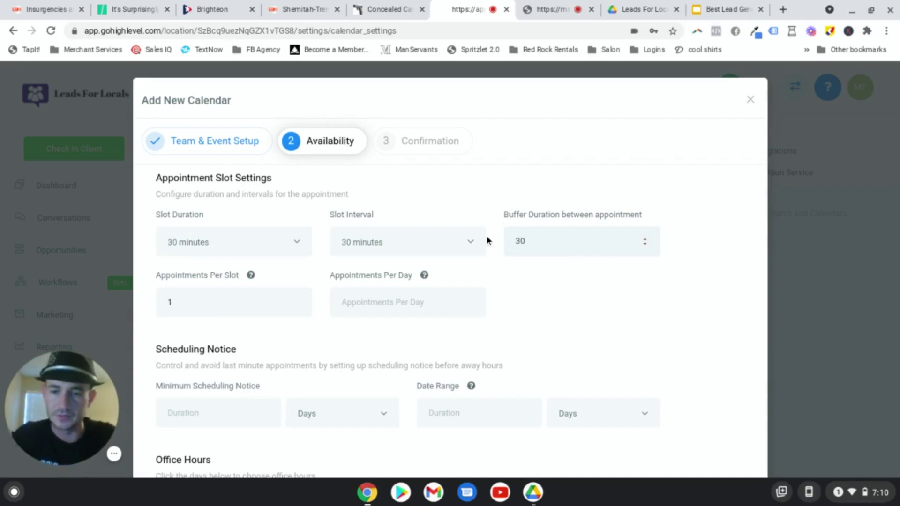
left_click(227, 242)
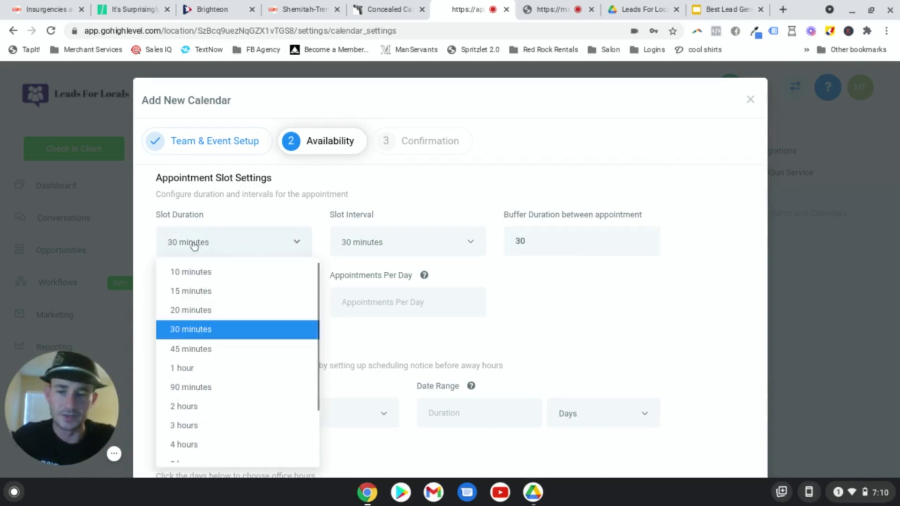
left_click(233, 243)
scroll(333, 249, "down", 4)
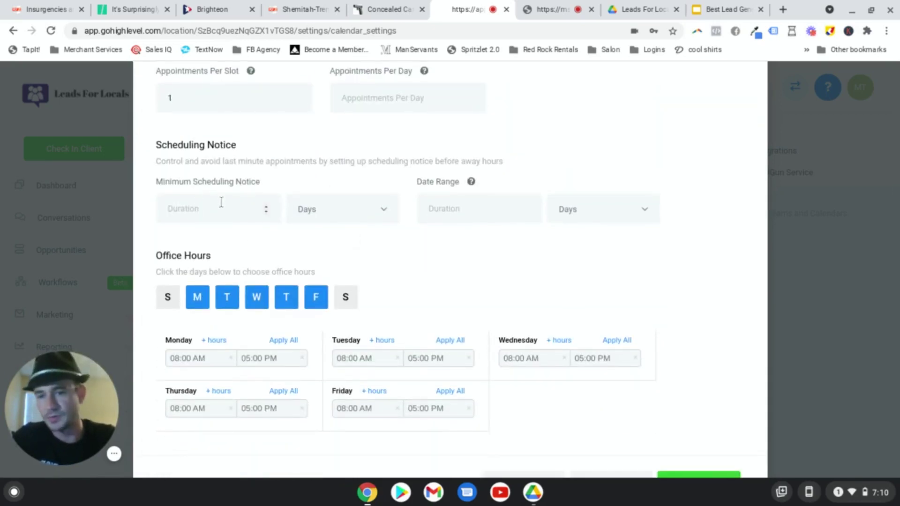
left_click(223, 202)
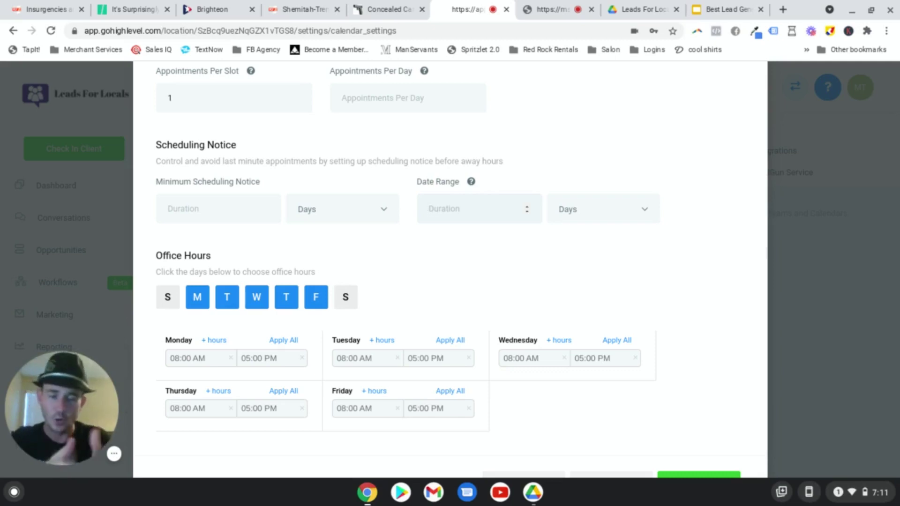
left_click(429, 209)
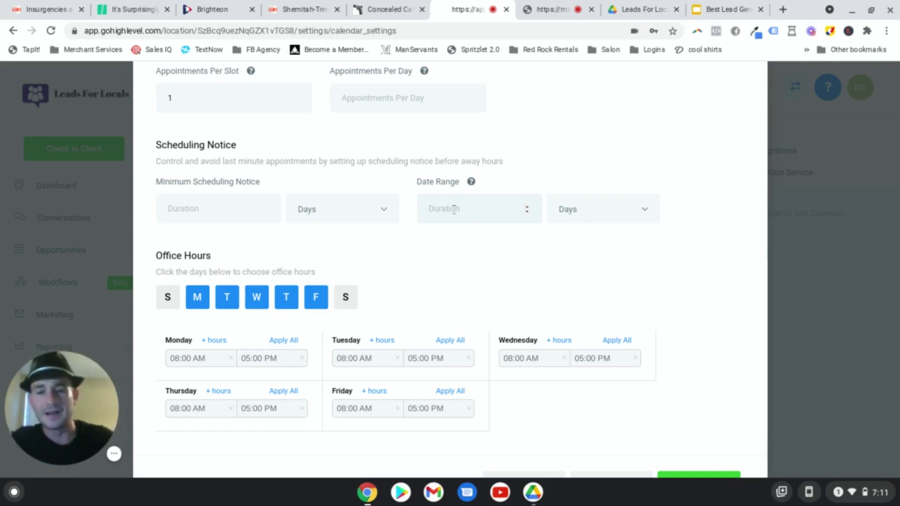
scroll(405, 277, "down", 1)
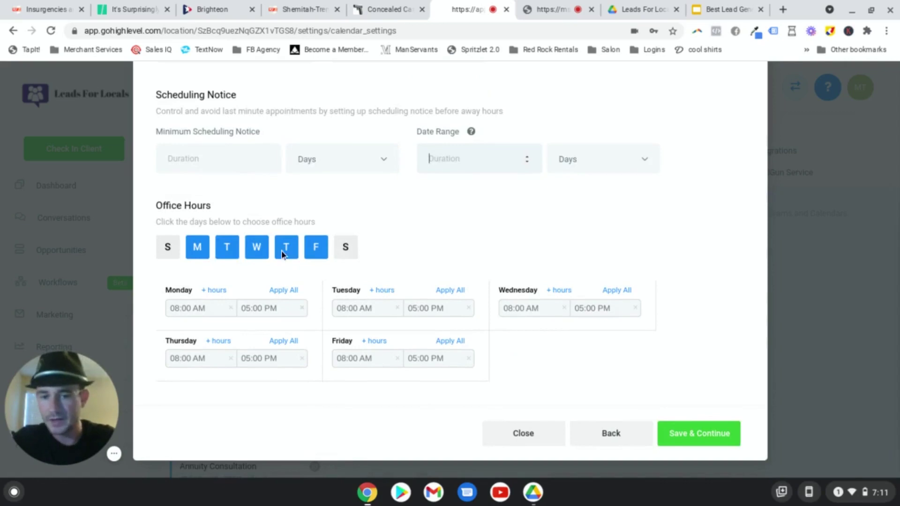
left_click(715, 434)
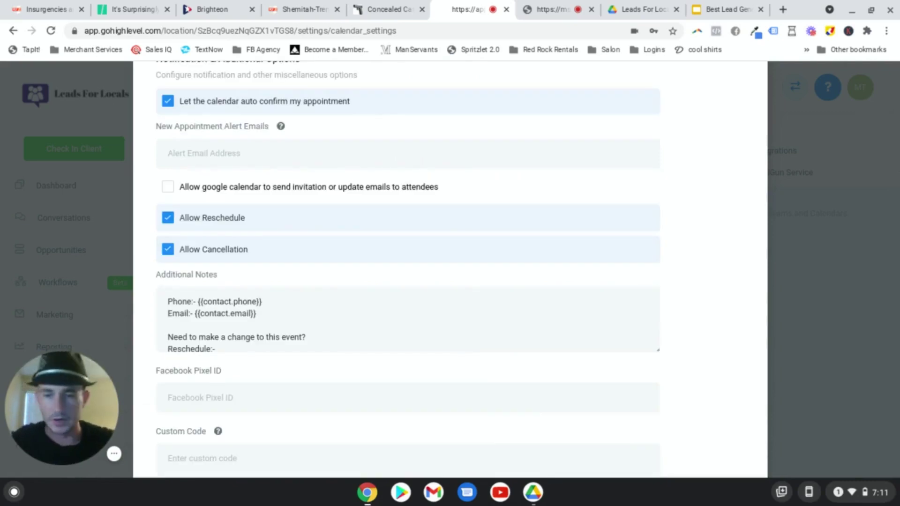
- Allow Google Calendar to send invitation or update emails to attendees, and complete the new calendar
scroll(206, 190, "up", 1)
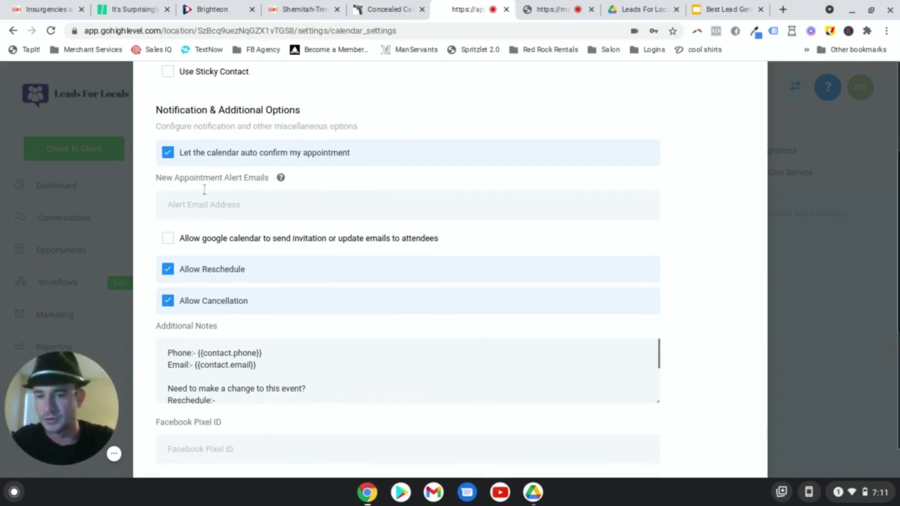
left_click(168, 239)
scroll(209, 211, "up", 4)
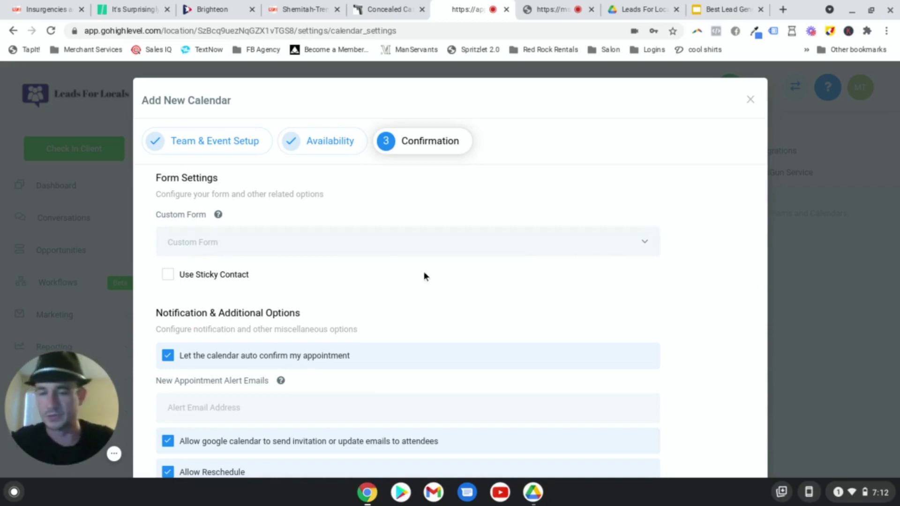
scroll(423, 271, "down", 7)
scroll(453, 187, "down", 5)
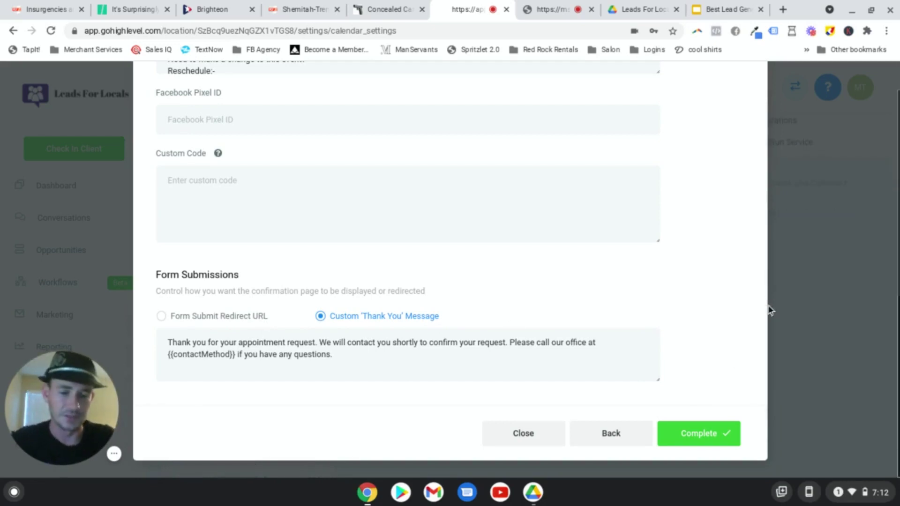
left_click(712, 435)
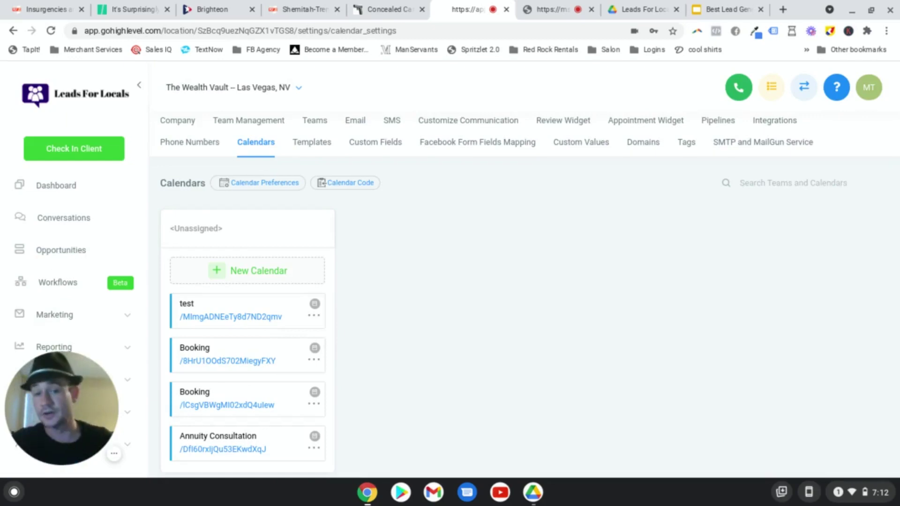
- View the test calendar's public booking page, select its web address, and return to the calendar settings
left_click(259, 316)
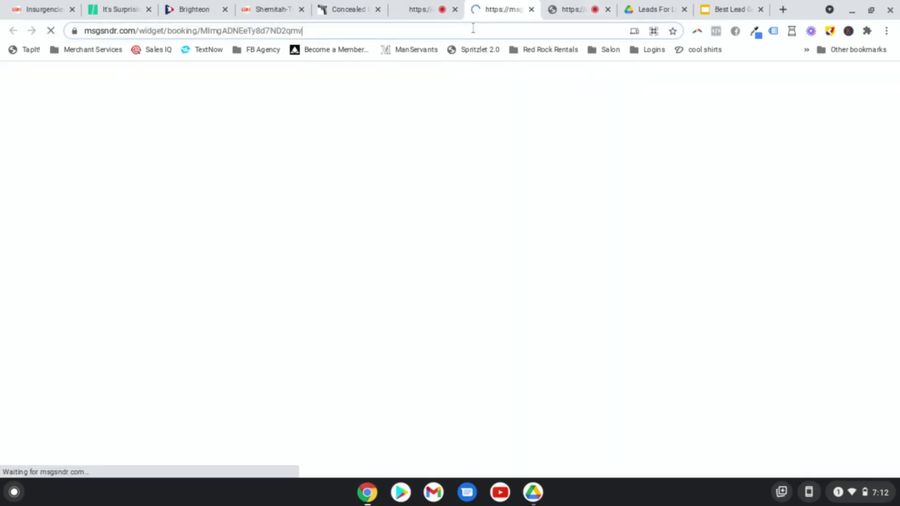
left_click(307, 30)
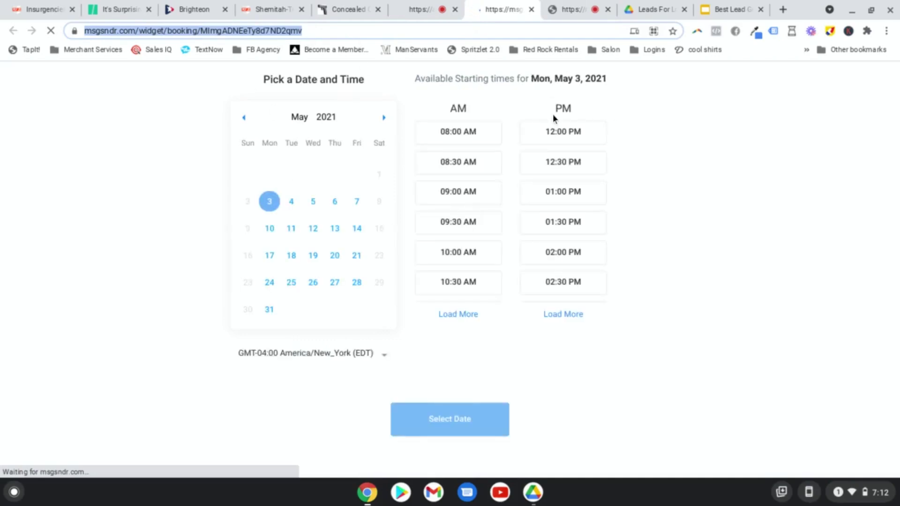
left_click(531, 9)
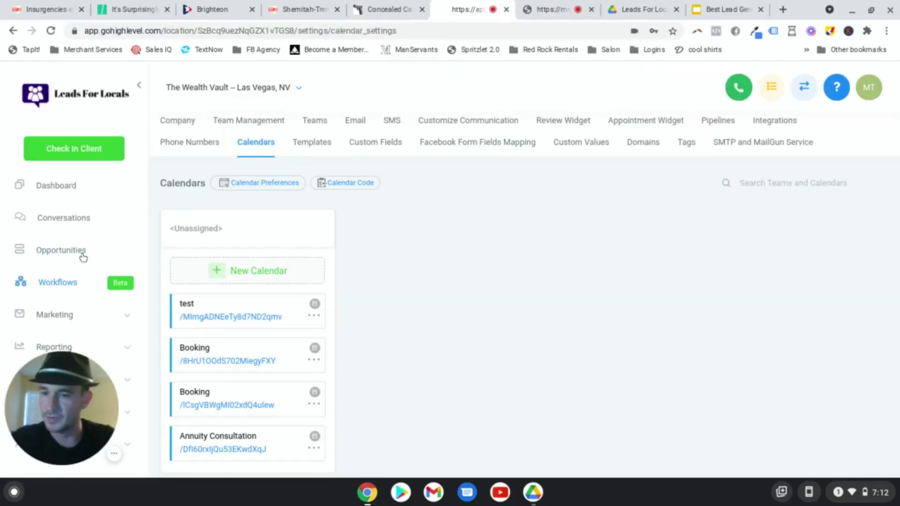
- Go to the location's list of funnels and open the Book With Me funnel
scroll(83, 255, "down", 4)
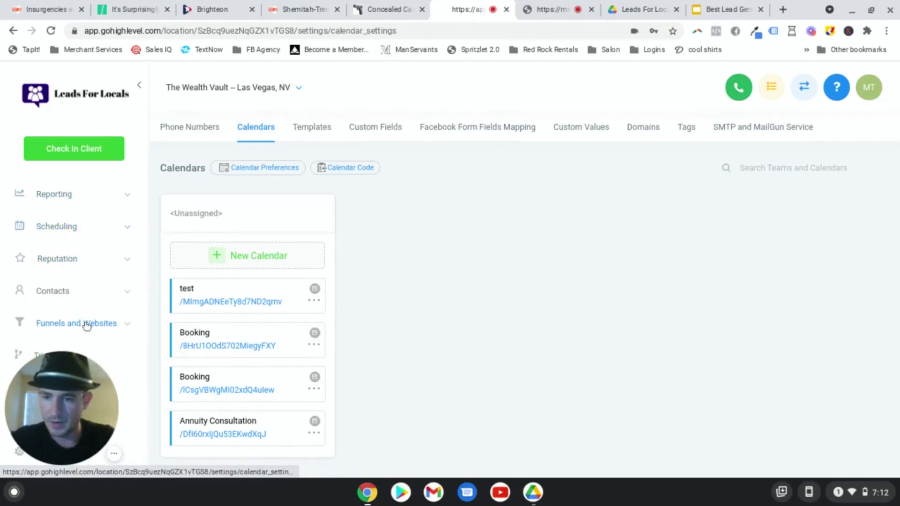
left_click_drag(64, 375, 259, 380)
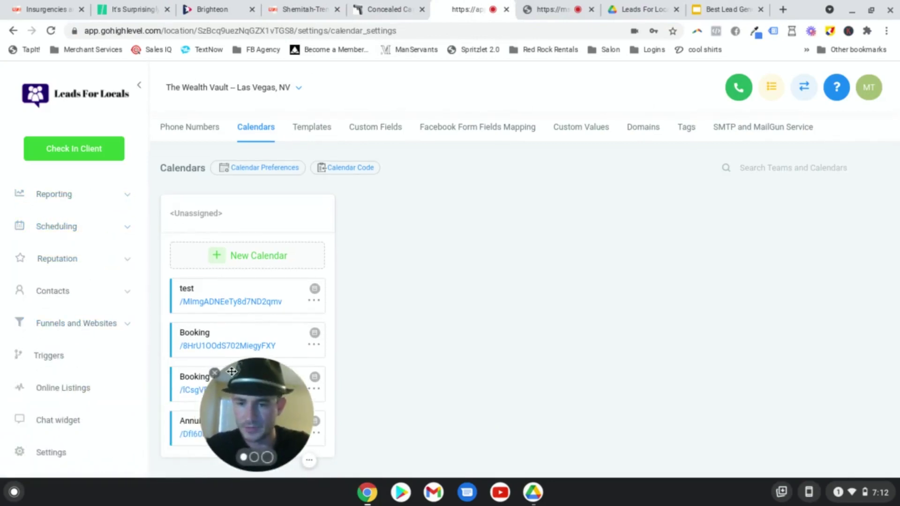
left_click(106, 323)
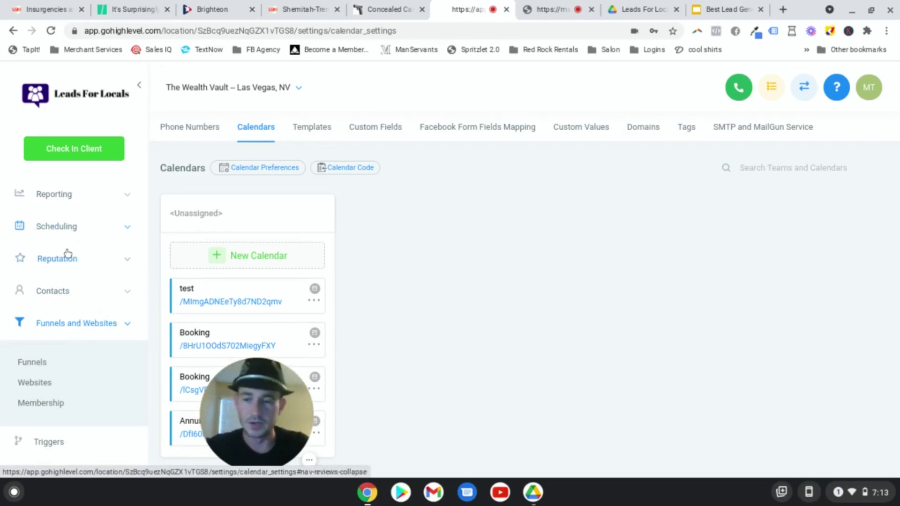
left_click(68, 227)
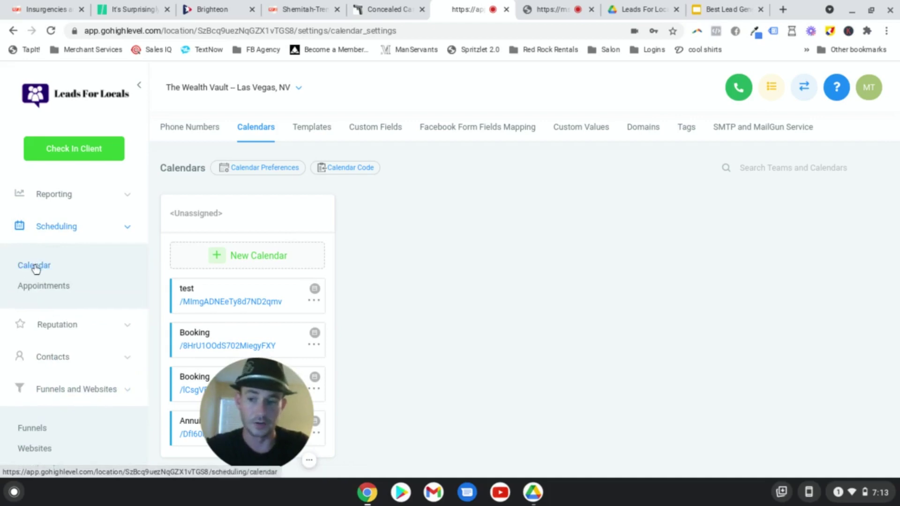
left_click(104, 229)
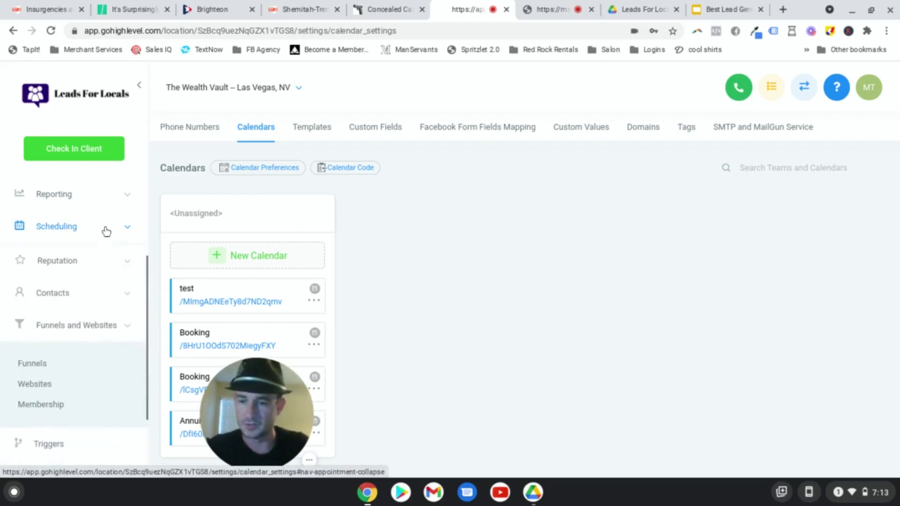
scroll(69, 265, "down", 2)
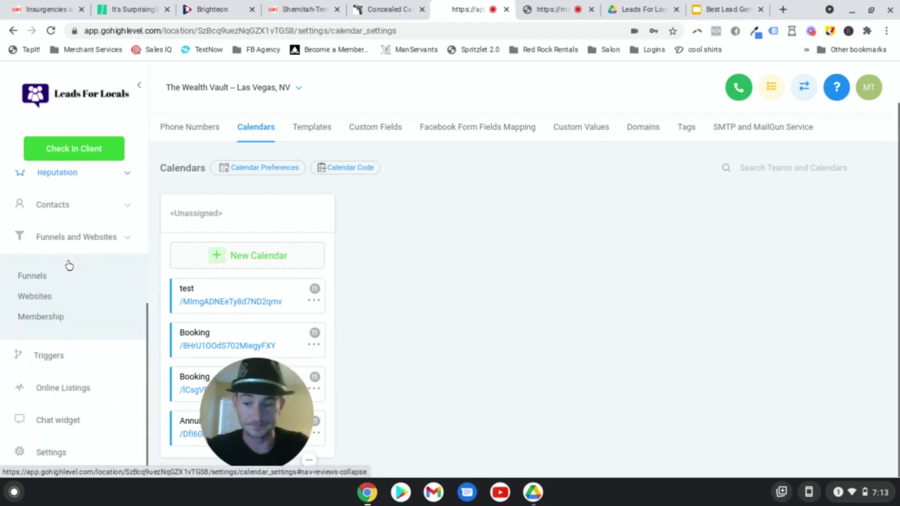
scroll(71, 261, "up", 2)
scroll(65, 452, "down", 2)
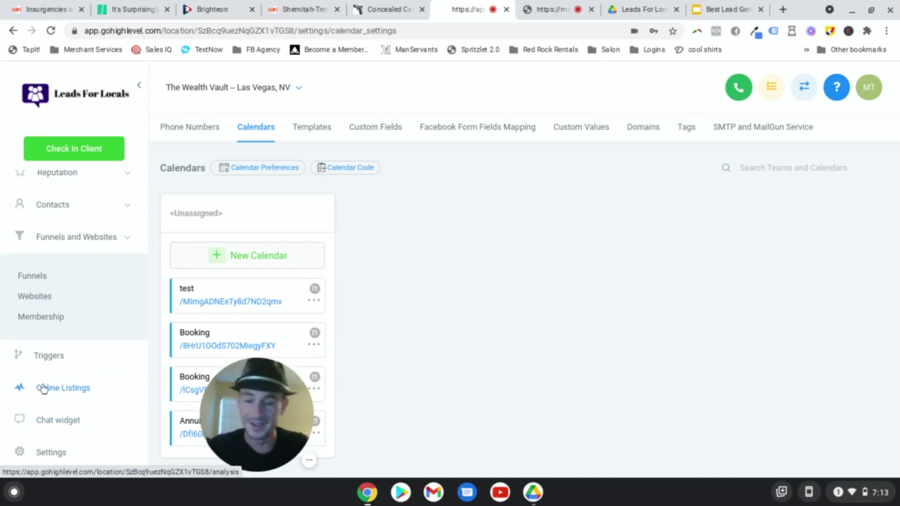
left_click(32, 276)
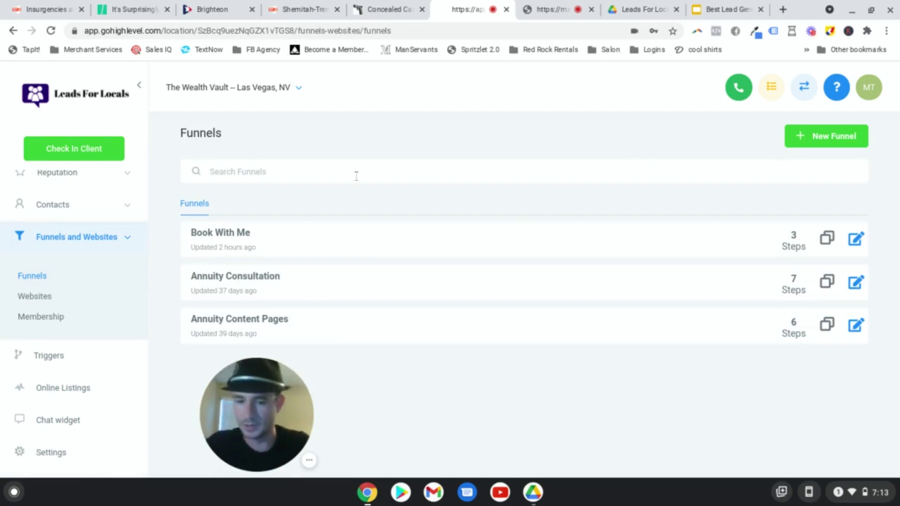
left_click_drag(263, 402, 75, 403)
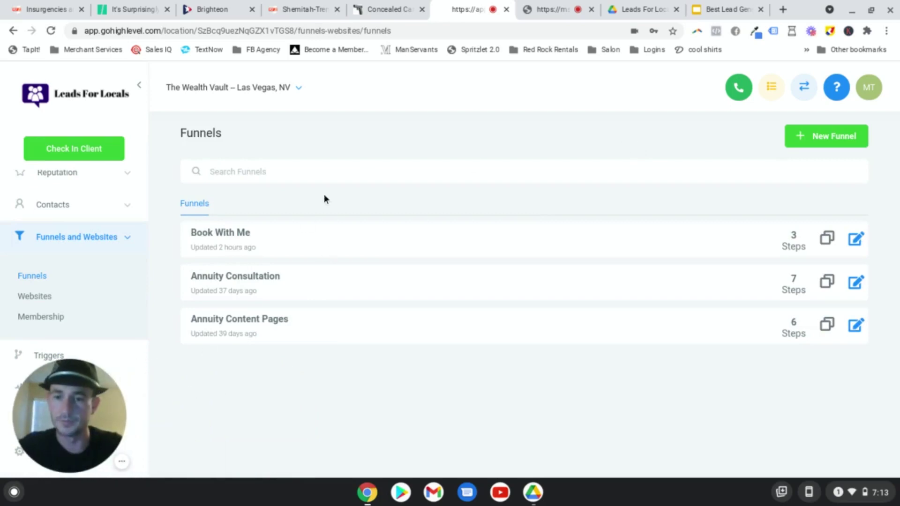
left_click(243, 236)
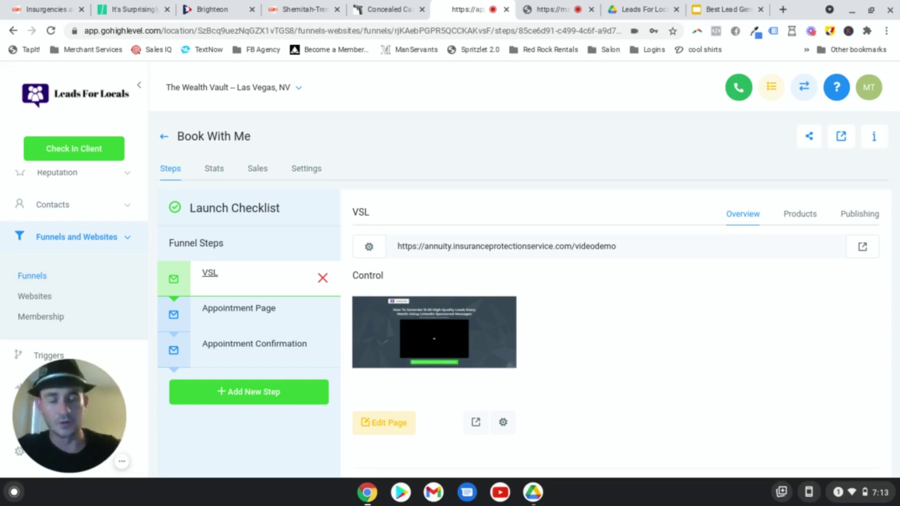
- View the live page of the funnel's VSL step and review its headline, video area and strategy session scheduling button
left_click(863, 248)
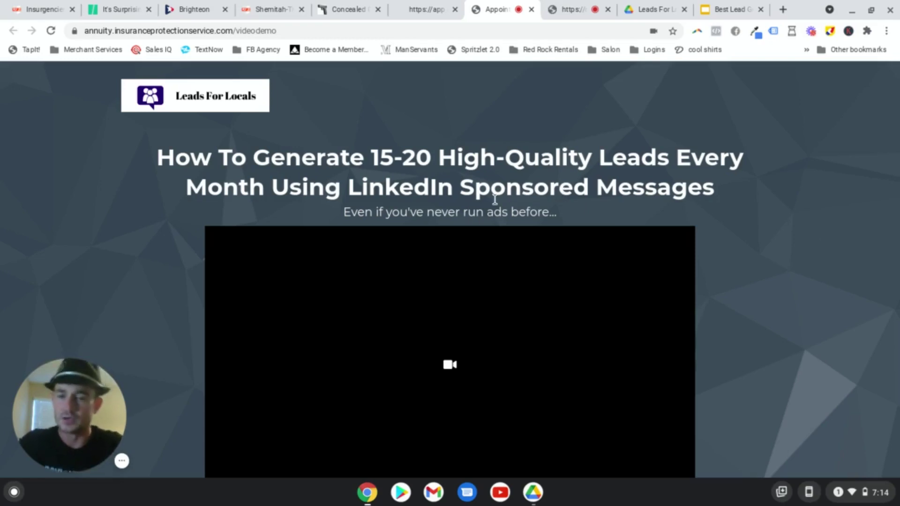
scroll(701, 171, "down", 2)
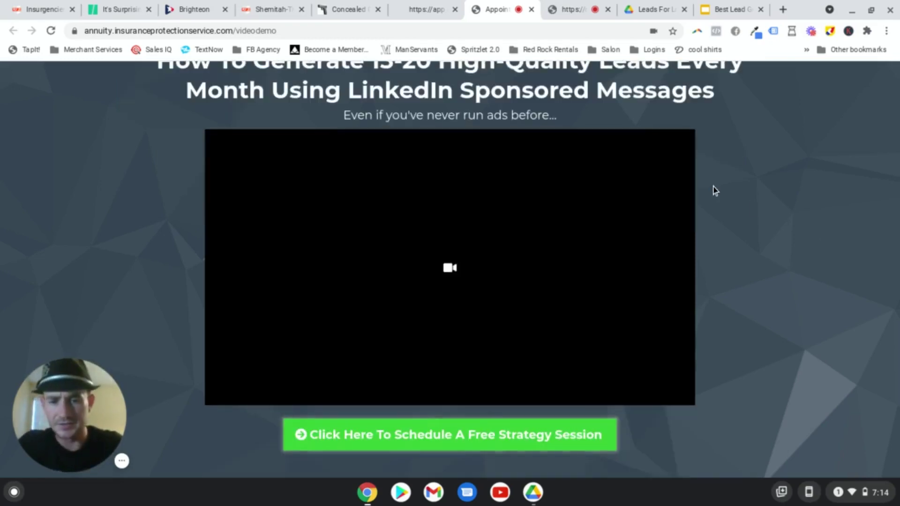
scroll(740, 202, "up", 1)
scroll(766, 210, "down", 1)
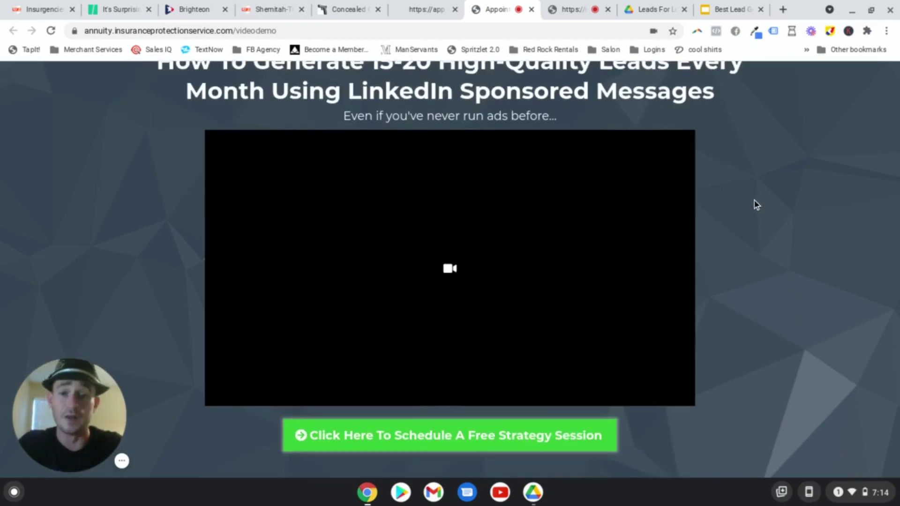
scroll(756, 205, "up", 2)
scroll(756, 205, "down", 2)
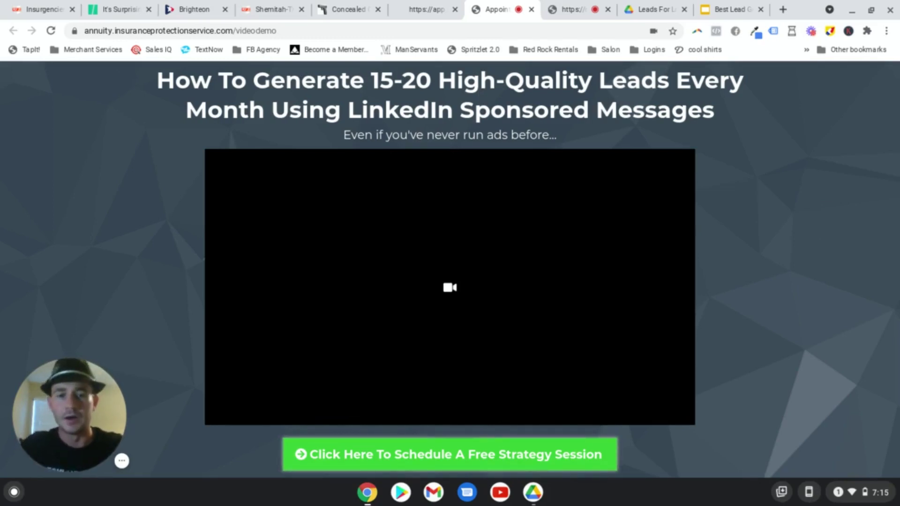
scroll(770, 168, "up", 1)
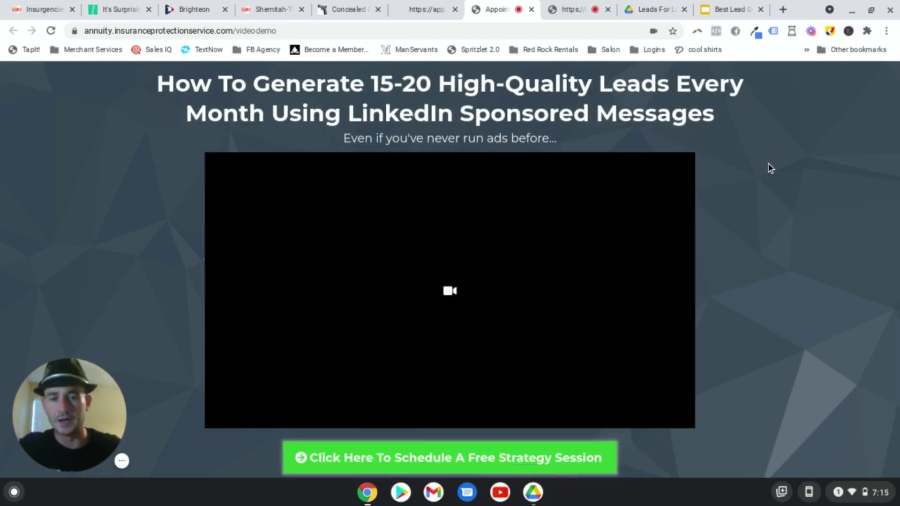